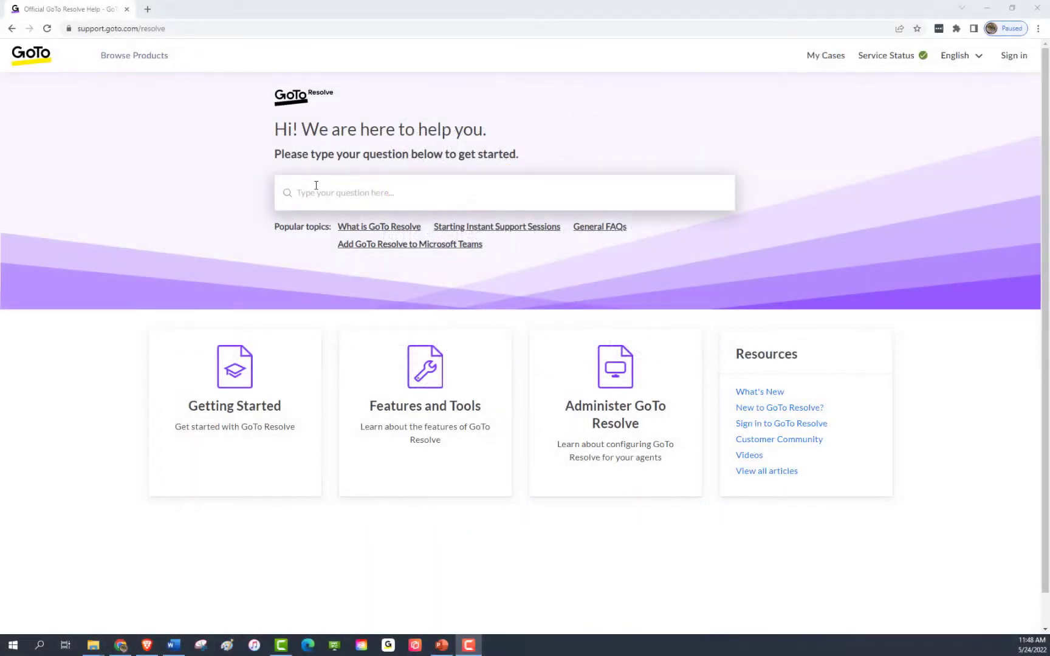
Step: Search the support site for 'Video: Helpdesk Setup' and open that video article
left_click(316, 185)
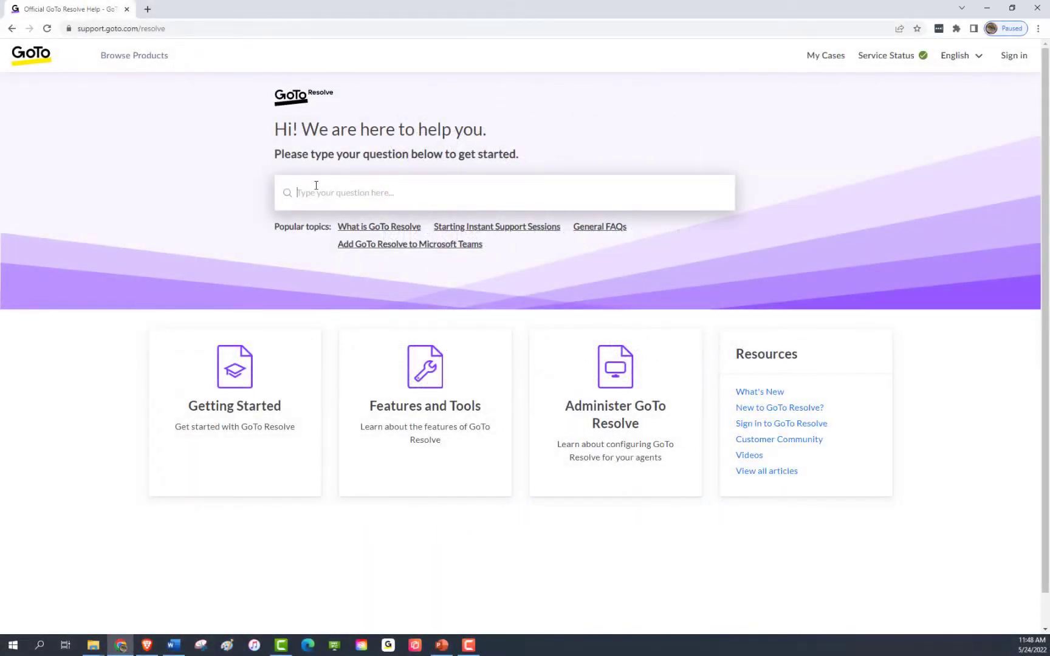
type("Video: Helpdesk Setup")
left_click(331, 225)
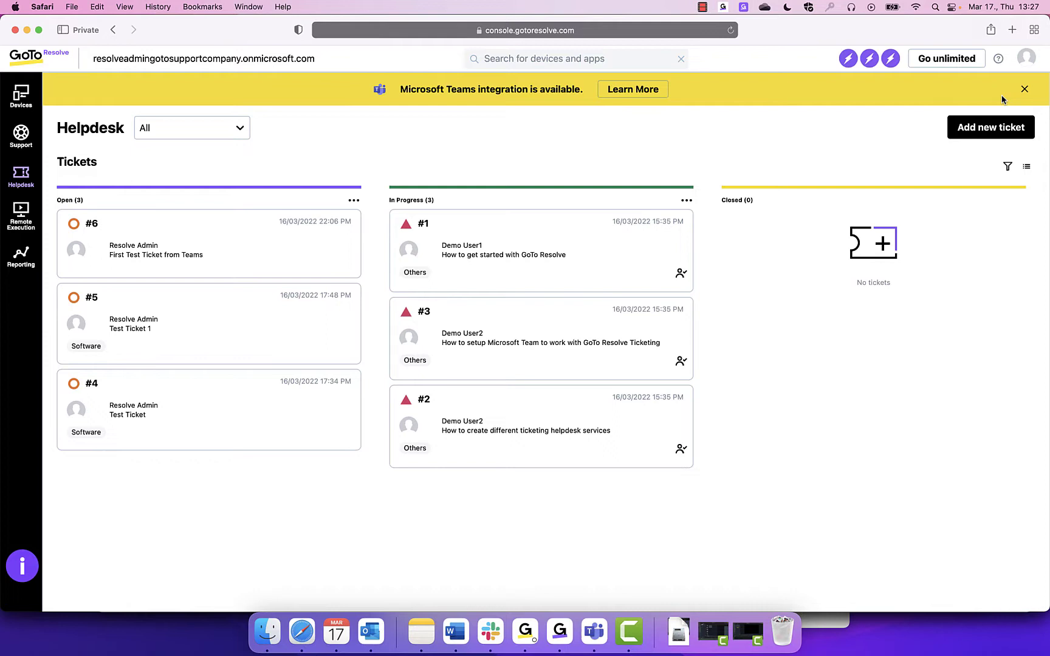
Step: Open the profile account menu to reach the GoTo Admin portal
left_click(1024, 69)
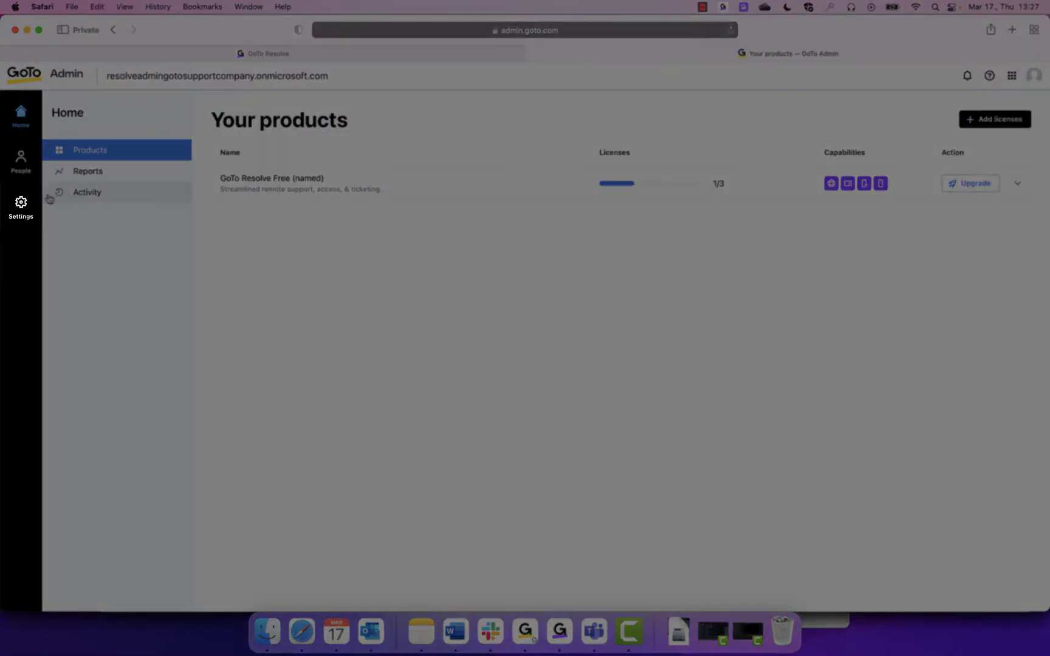
Step: Open the Helpdesk capability page from the GoTo Admin settings
left_click(30, 203)
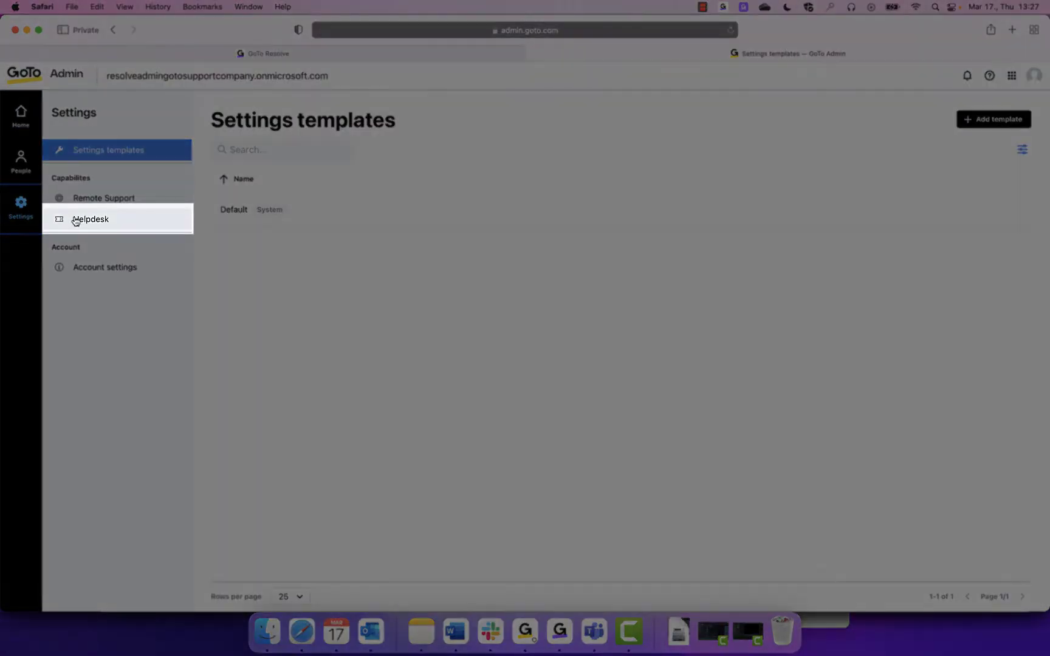
left_click(120, 220)
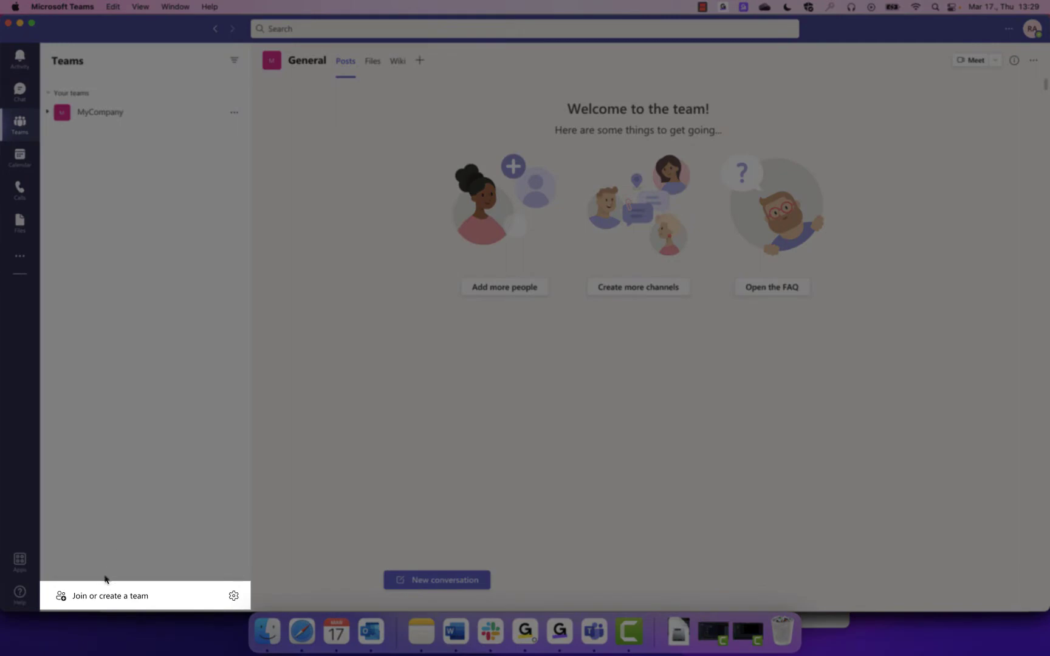
Step: Create an org-wide team from scratch named 'IT Helpdesk' with description 'Submit support tickets here.'
left_click(97, 598)
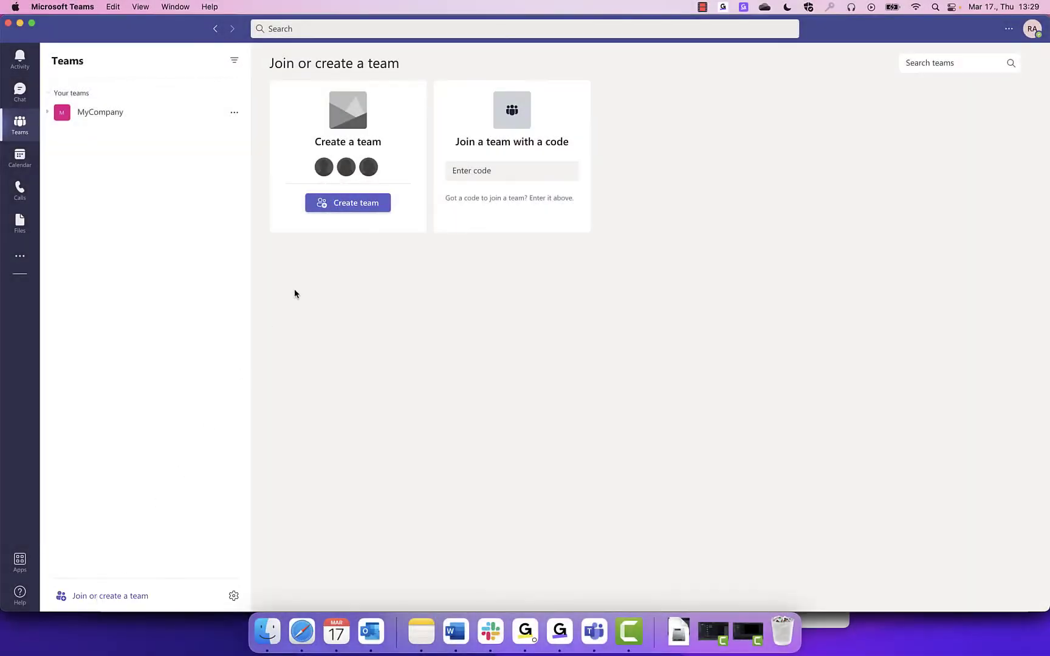
left_click(356, 204)
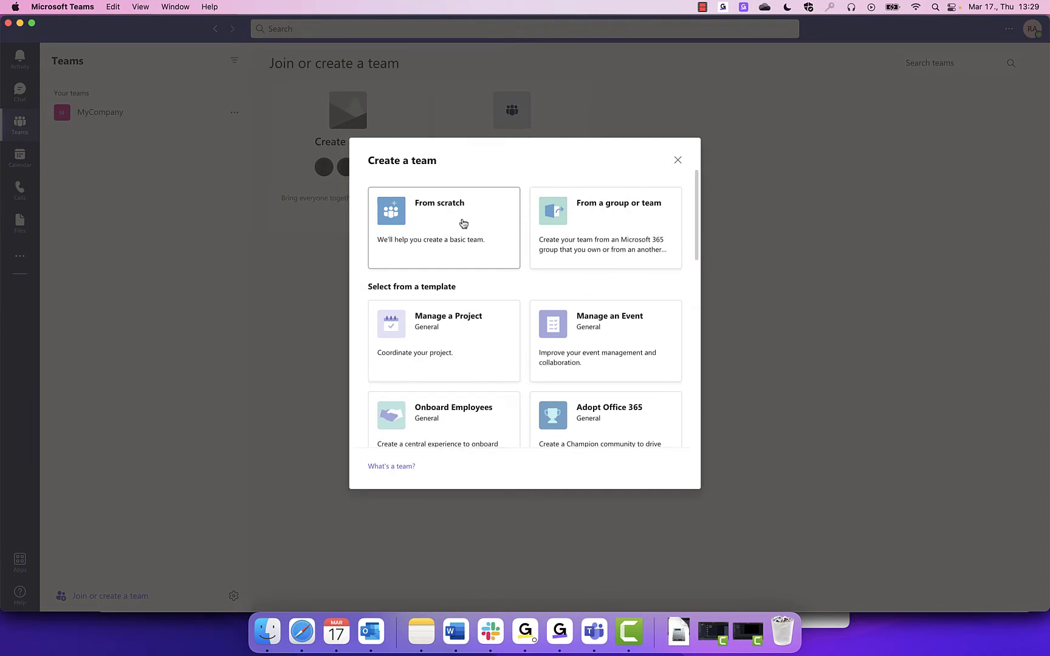
left_click(463, 224)
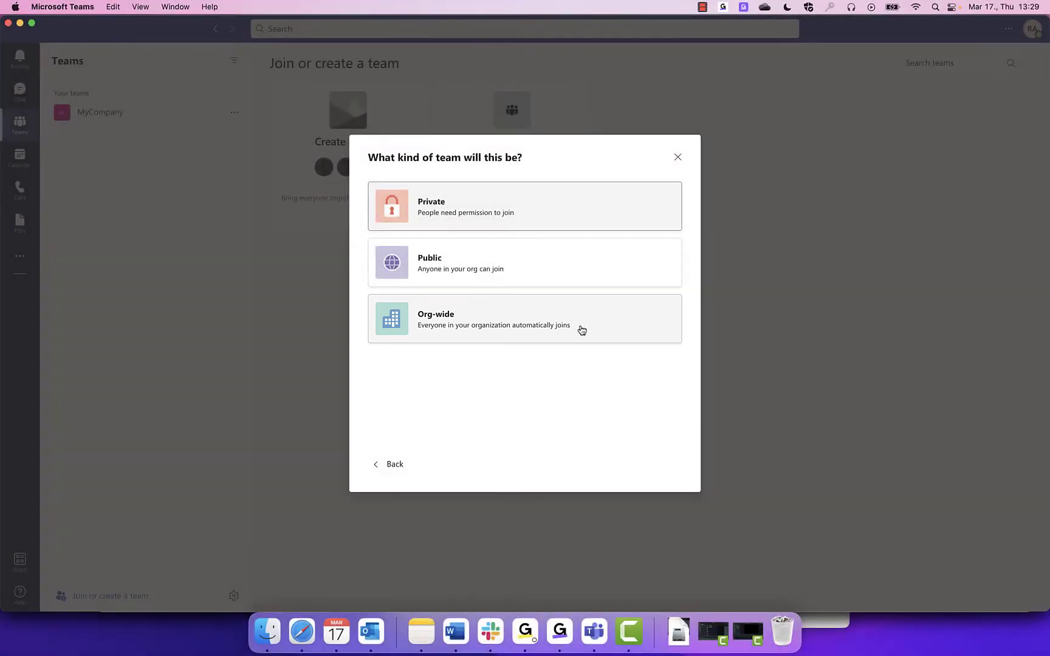
left_click(582, 330)
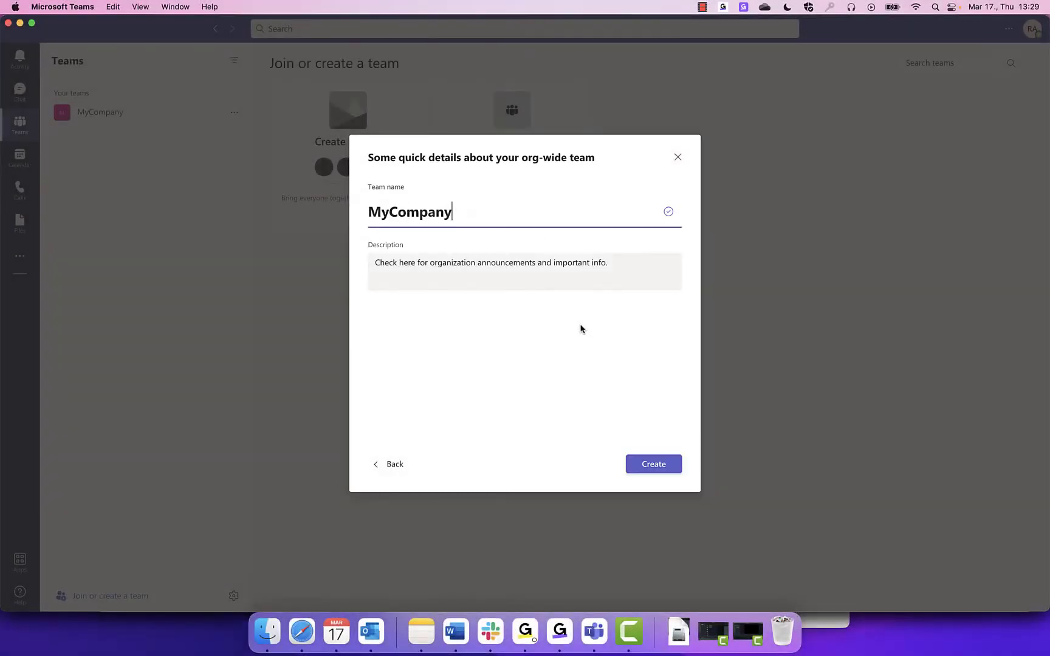
key("BackSpace")
key("BackSpace")
key("BackSpace")
key("BackSpace")
key("BackSpace")
key("BackSpace")
key("BackSpace")
key("BackSpace")
key("BackSpace")
type("IT Helpdesk")
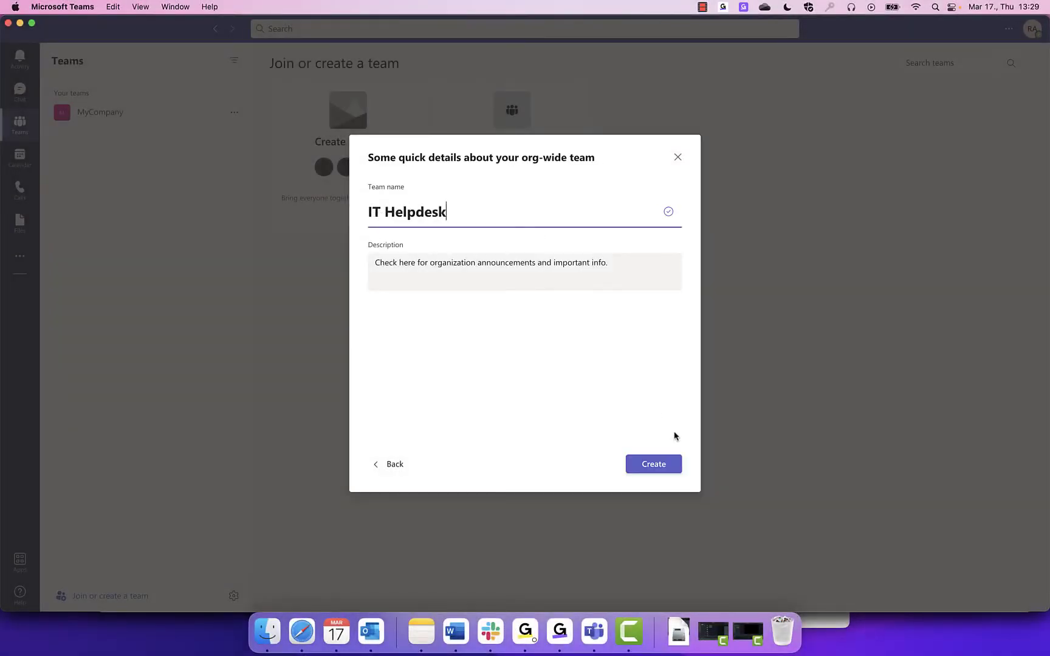
left_click(636, 258)
key("super+a")
type("Submit support tickets here.")
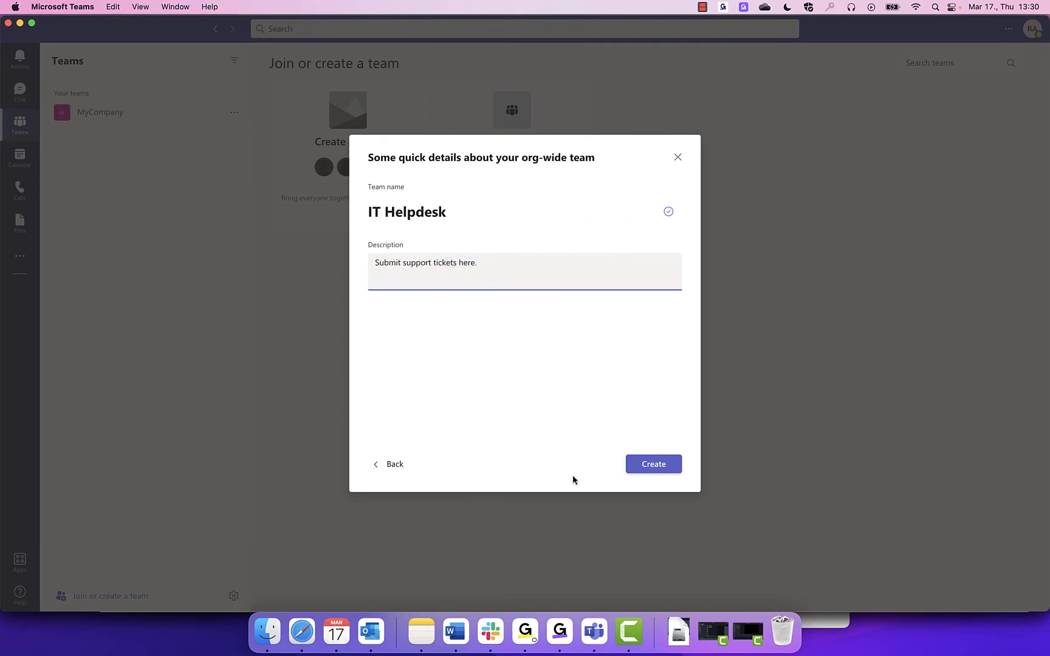
left_click(669, 475)
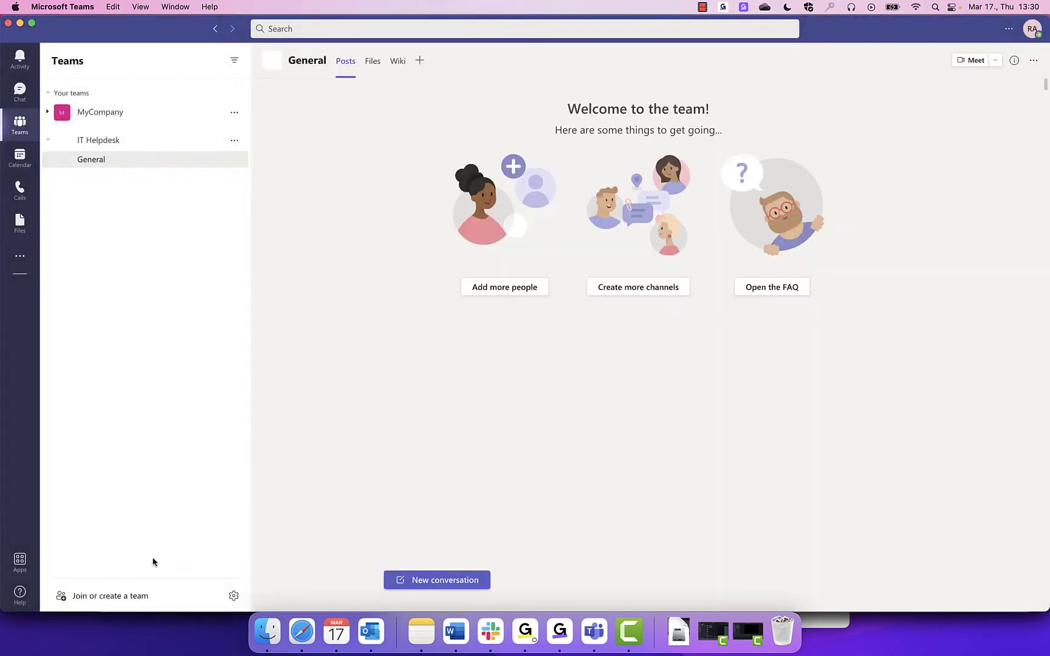
Step: Create a second team from scratch as a private team named 'IT Helpdesk Tirage'
left_click(130, 595)
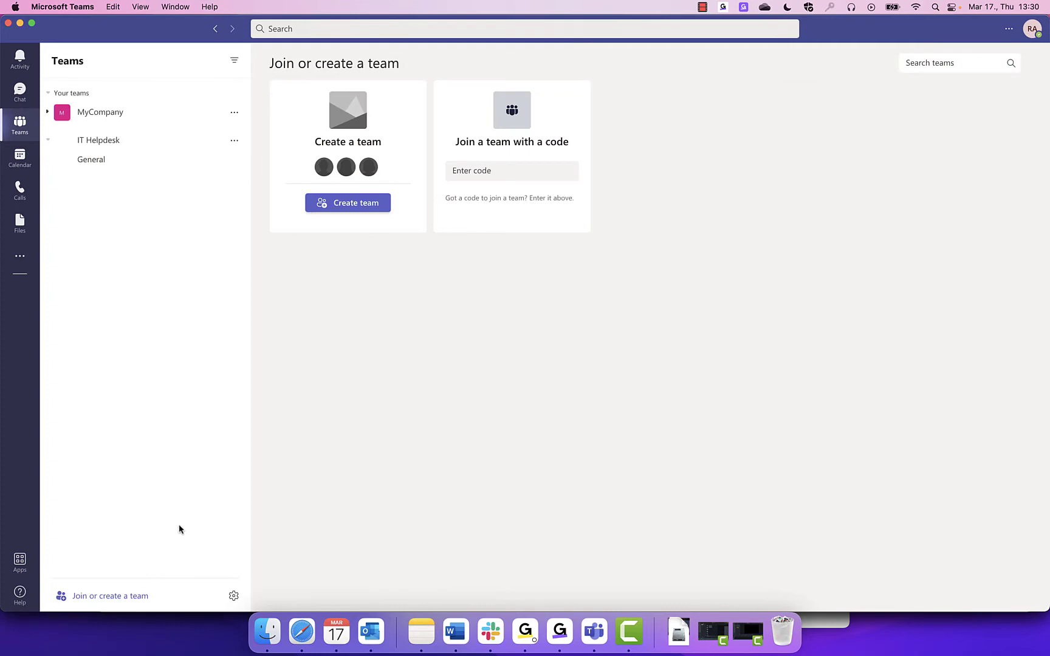
left_click(348, 208)
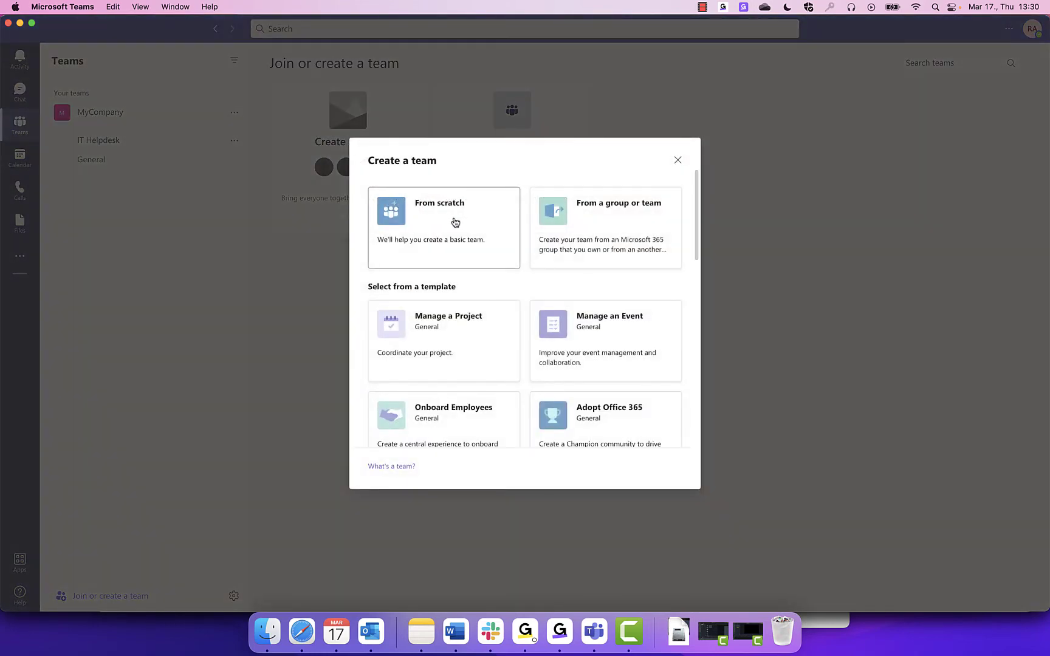
left_click(455, 223)
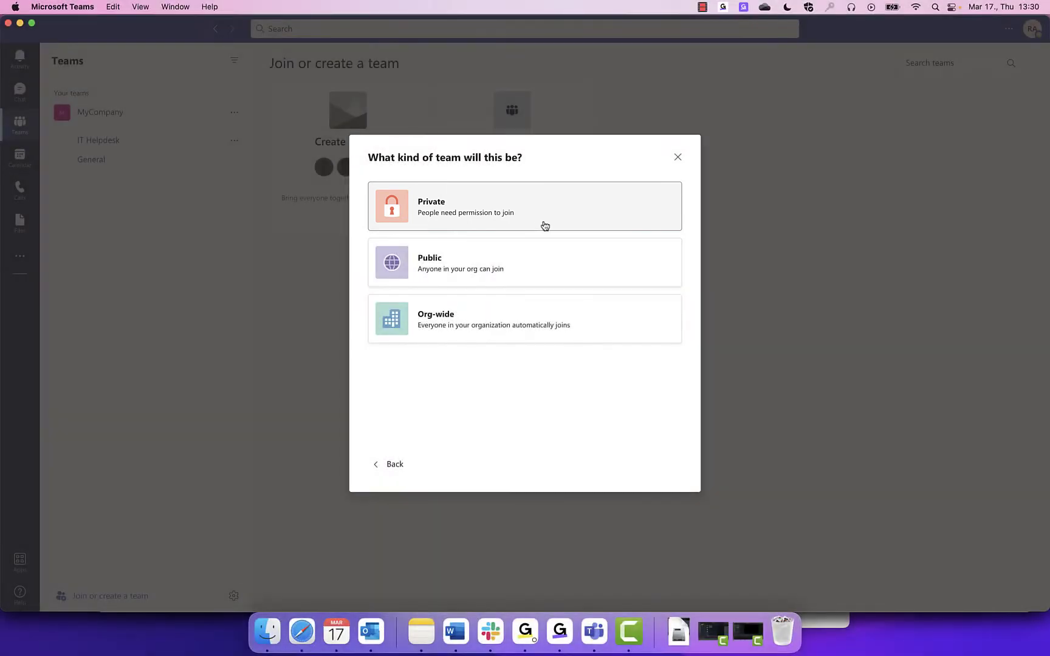
left_click(541, 225)
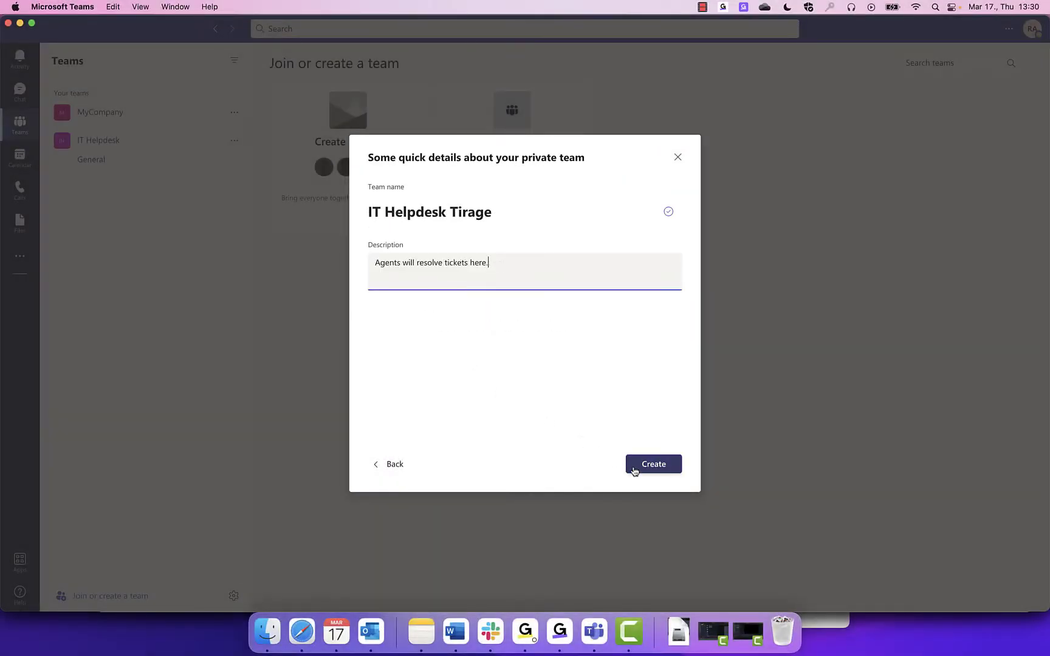
left_click(634, 472)
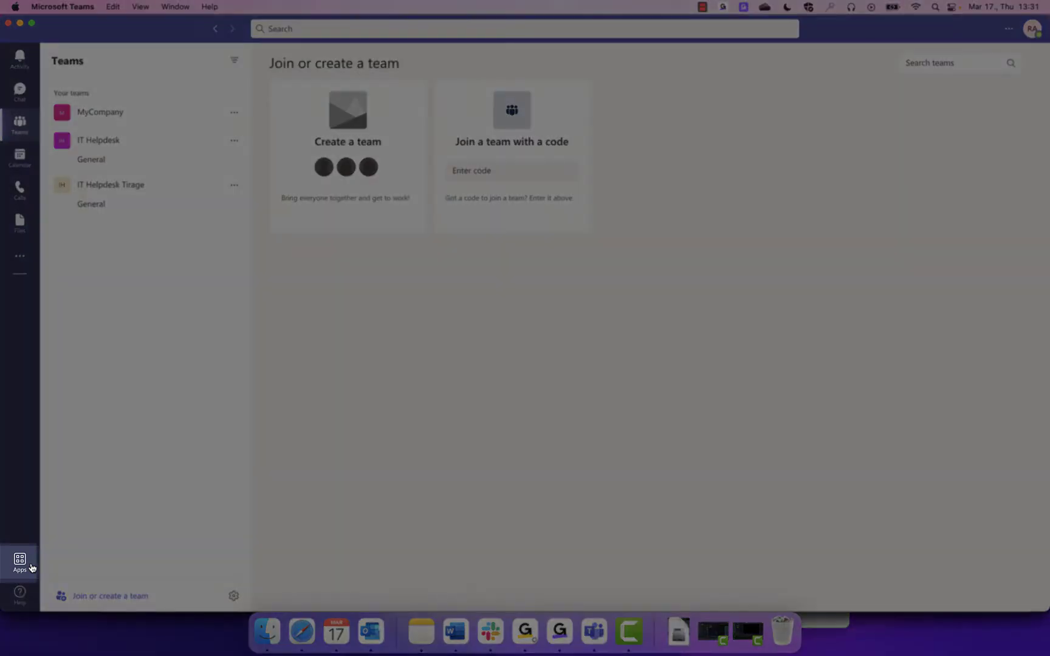
Step: Look up GoTo Resolve in the Teams app store and review its details
left_click(31, 567)
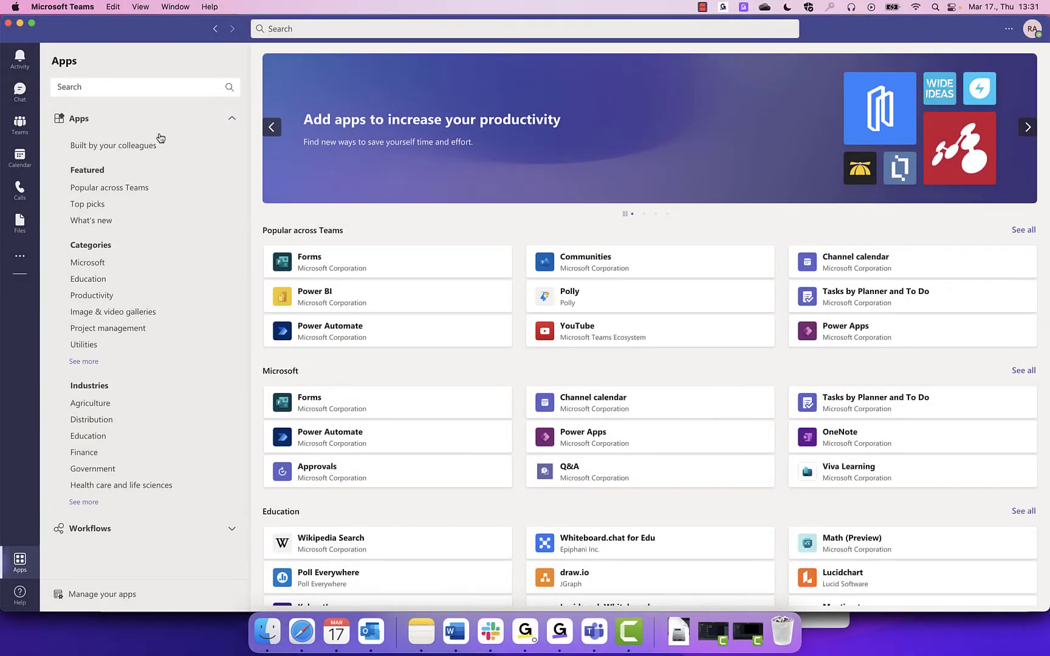
left_click(167, 89)
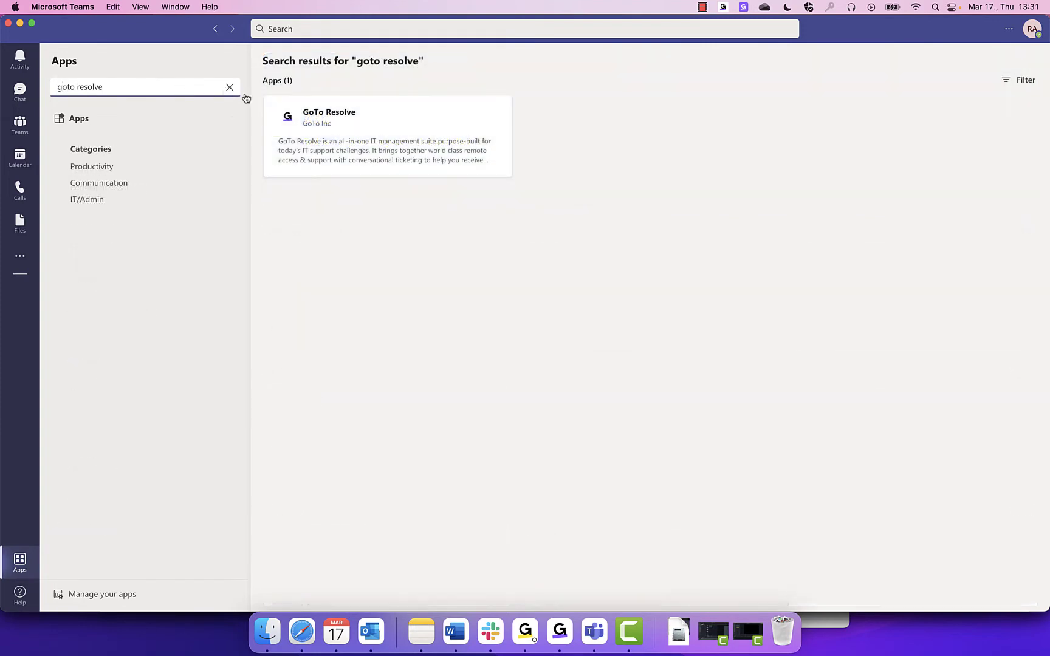
left_click(392, 112)
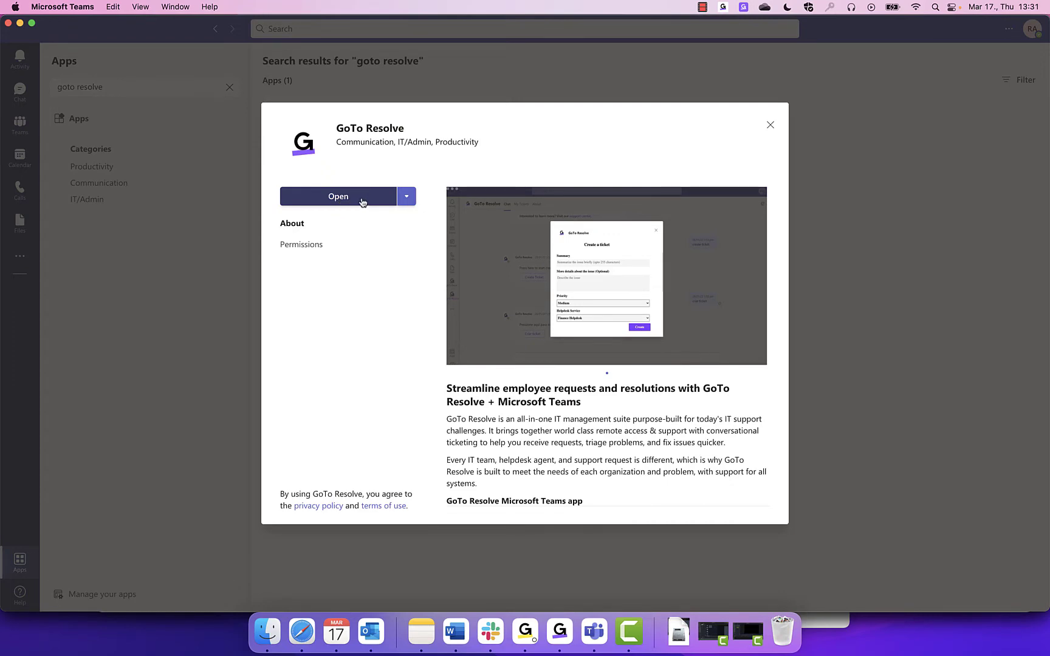
left_click(770, 125)
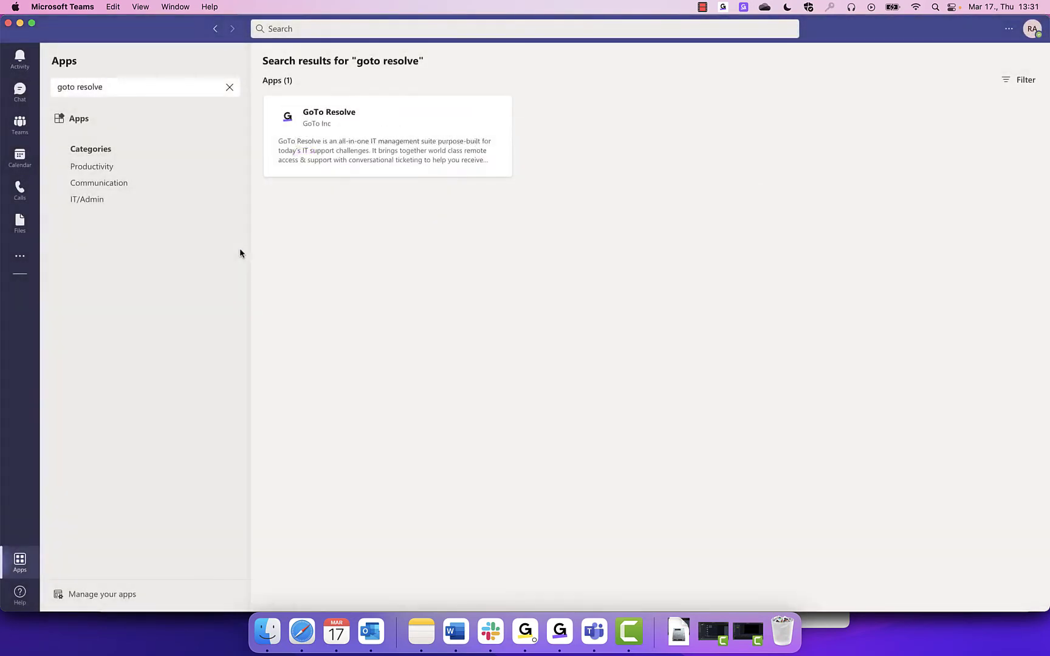
Step: Pin GoTo Resolve to the Teams sidebar from the added apps list
left_click(32, 261)
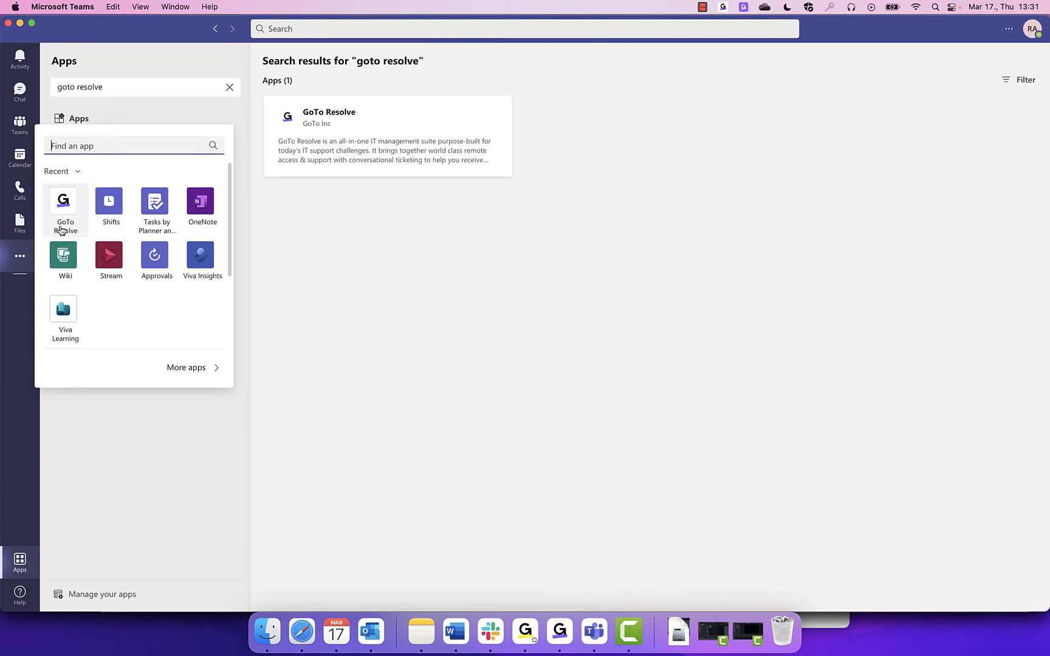
right_click(77, 219)
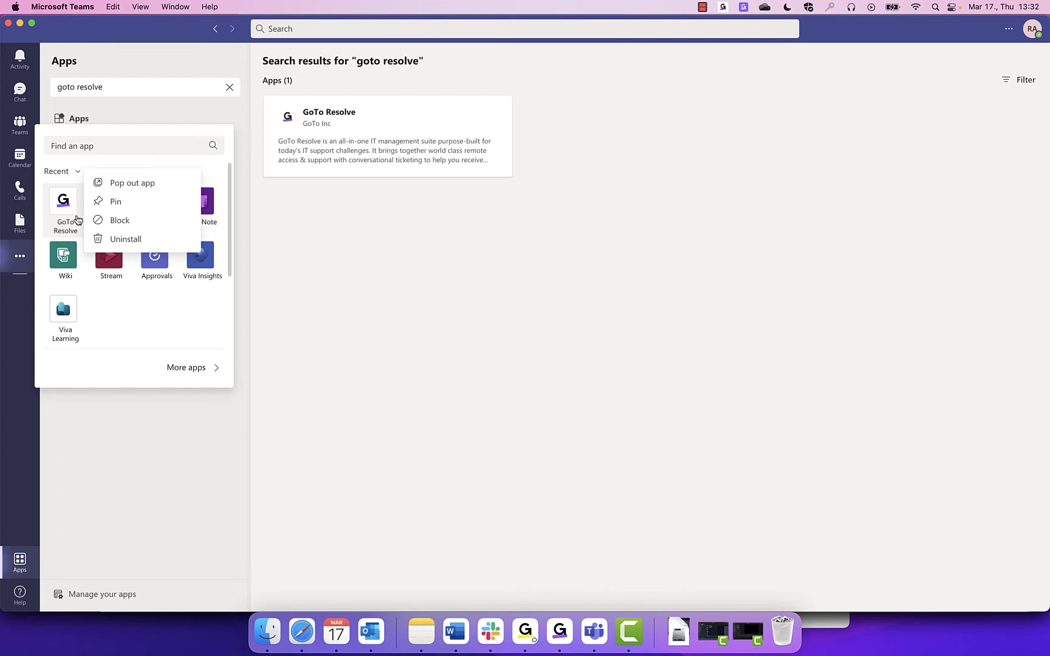
left_click(150, 206)
left_click(142, 411)
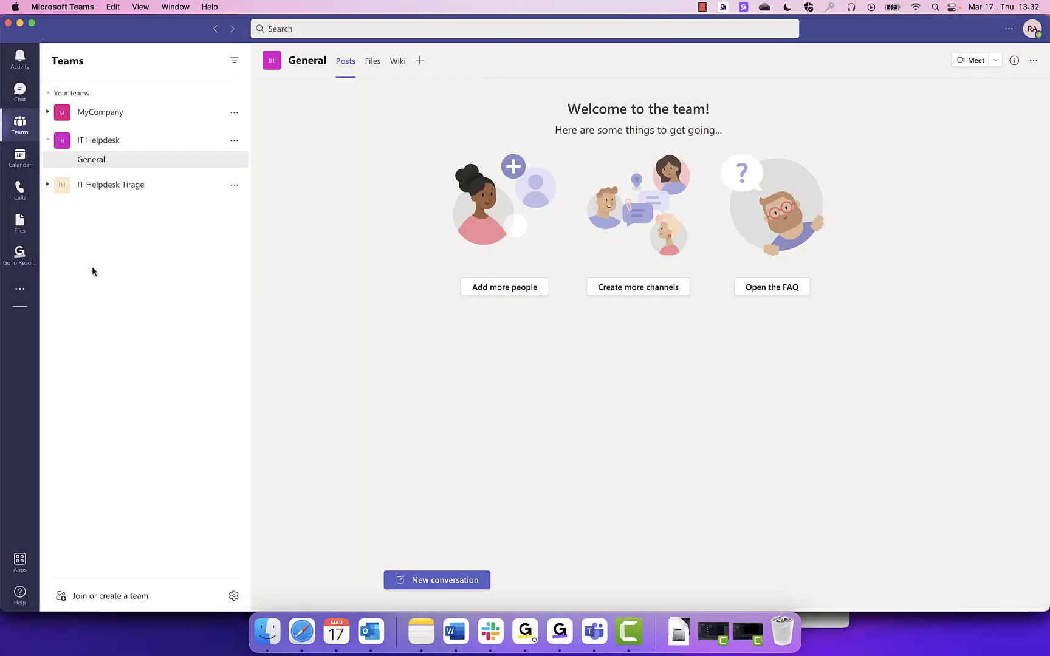
Step: Open the GoTo Resolve bot chat and scroll to its admin sign-in confirmation
left_click(19, 255)
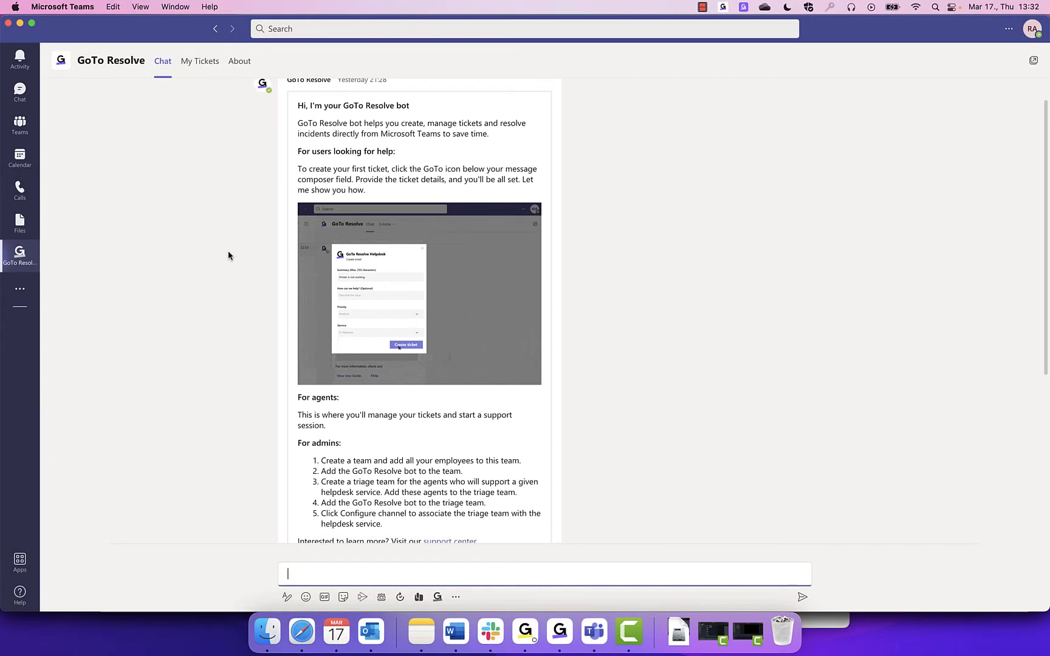
scroll(608, 240, "down", 3)
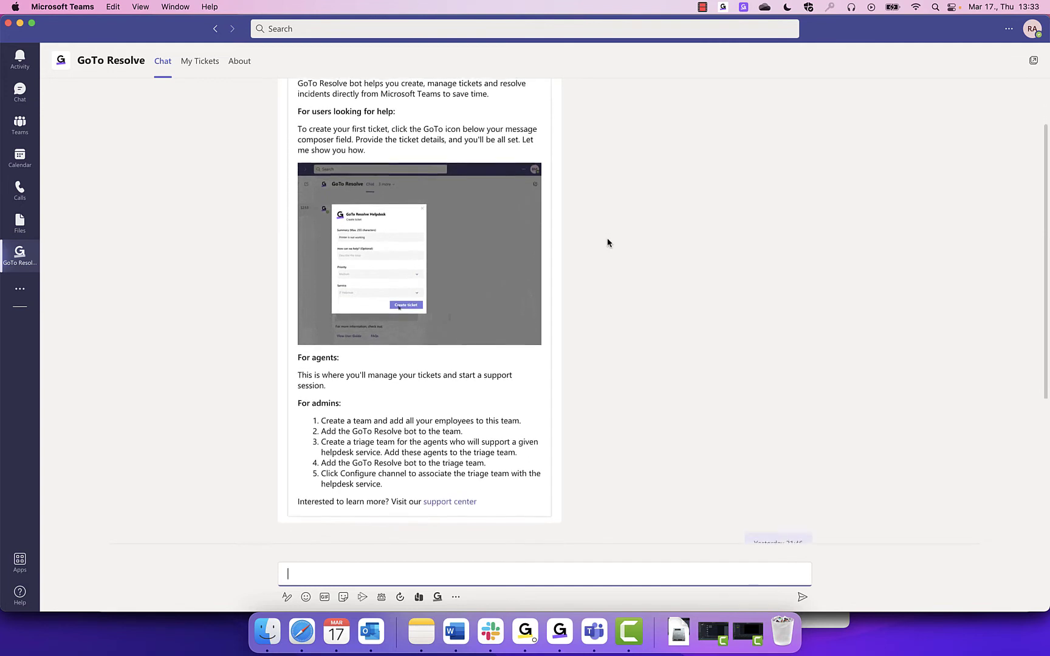
scroll(608, 242, "down", 3)
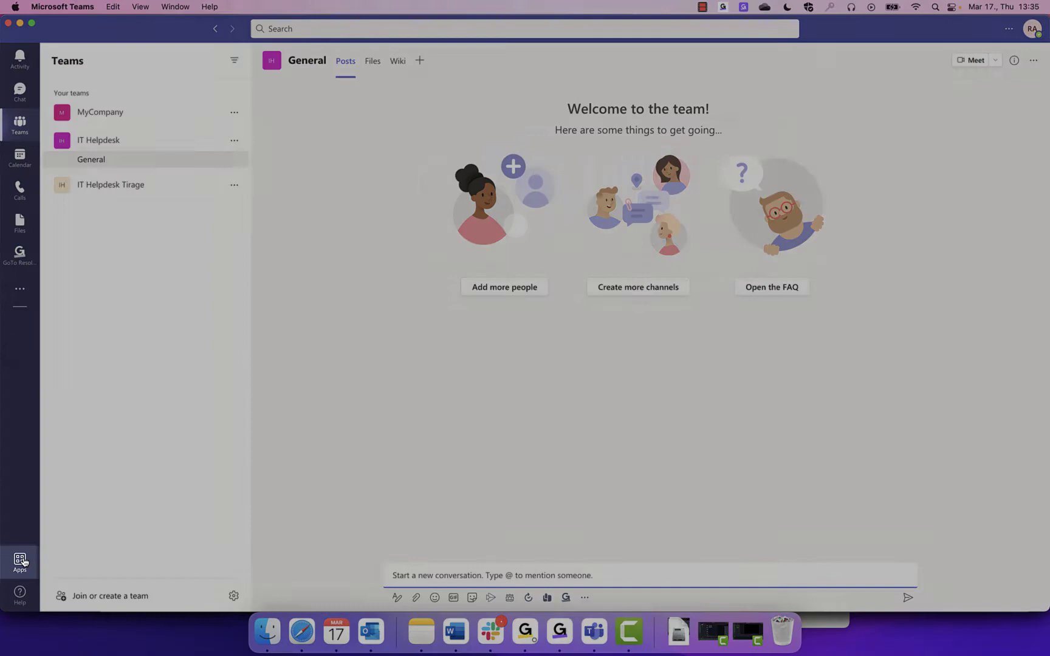
Step: Find GoTo Resolve via 'goto reso' and set it up as a bot in IT Helpdesk's General channel
left_click(20, 562)
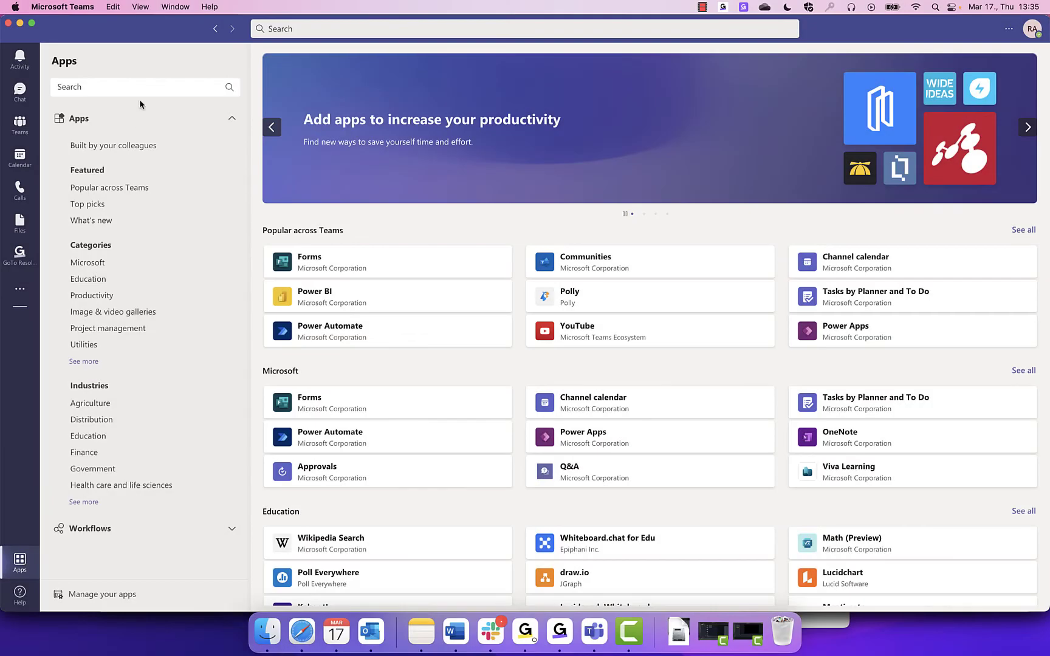
left_click(136, 88)
type("goto reso")
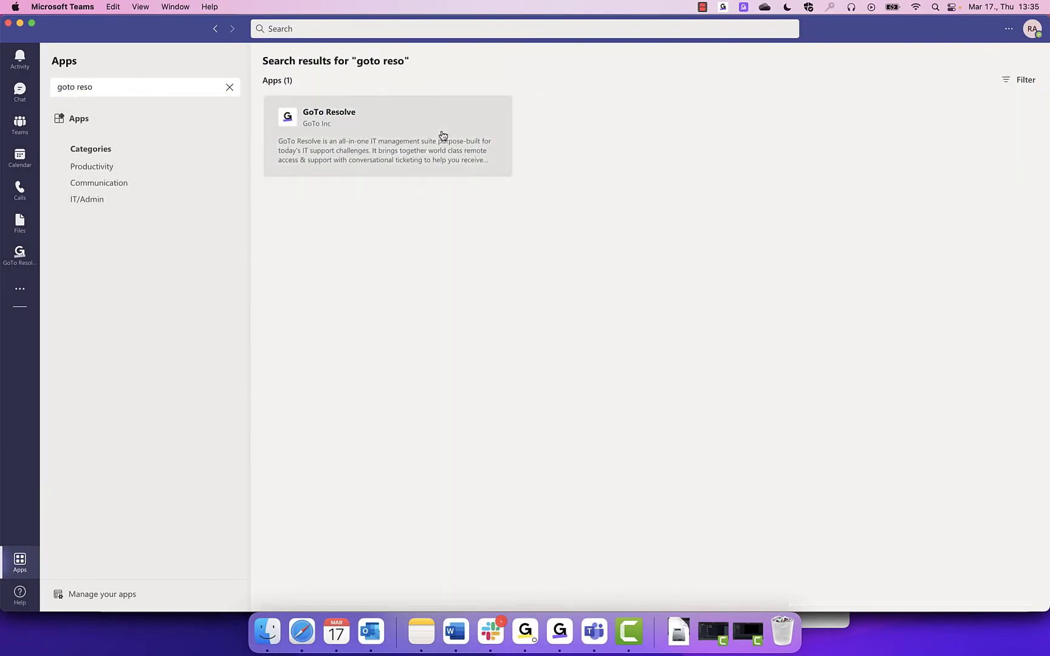
left_click(440, 141)
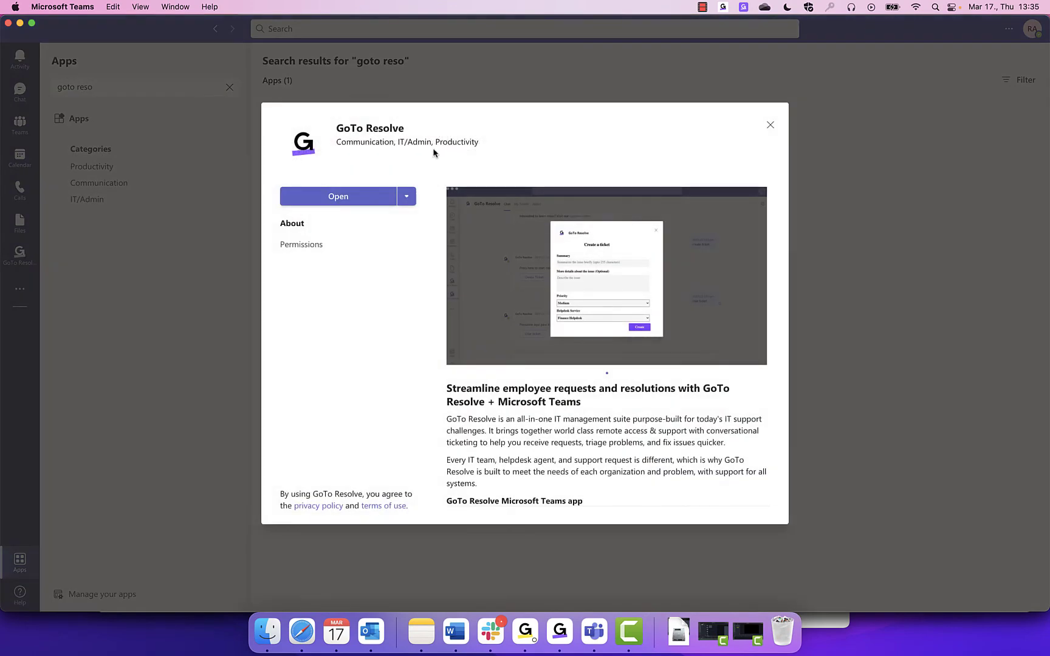
left_click(413, 199)
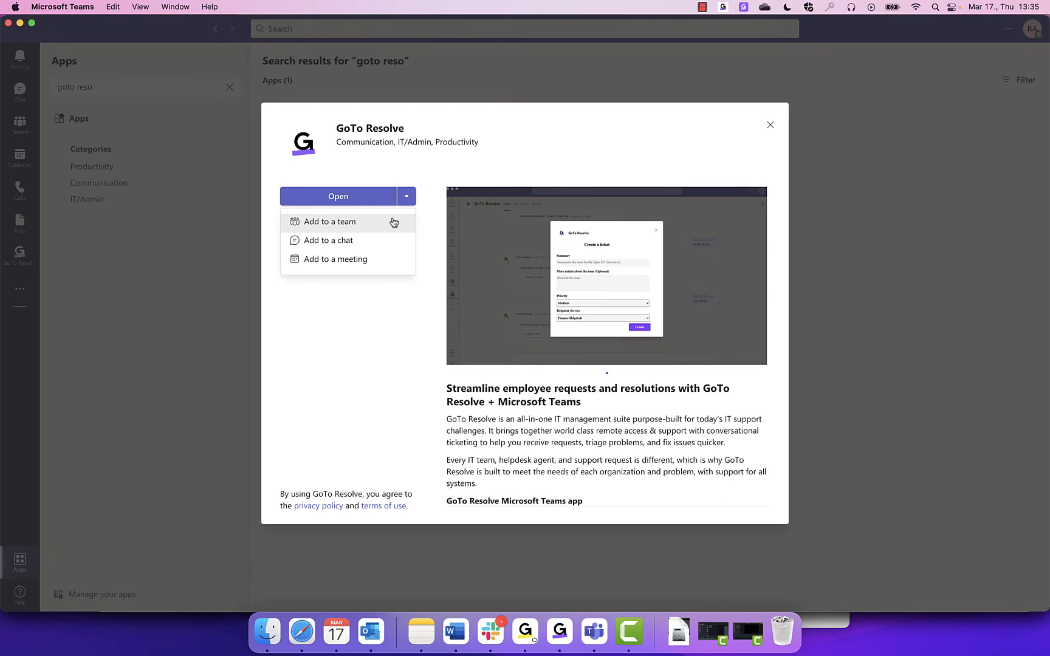
left_click(392, 221)
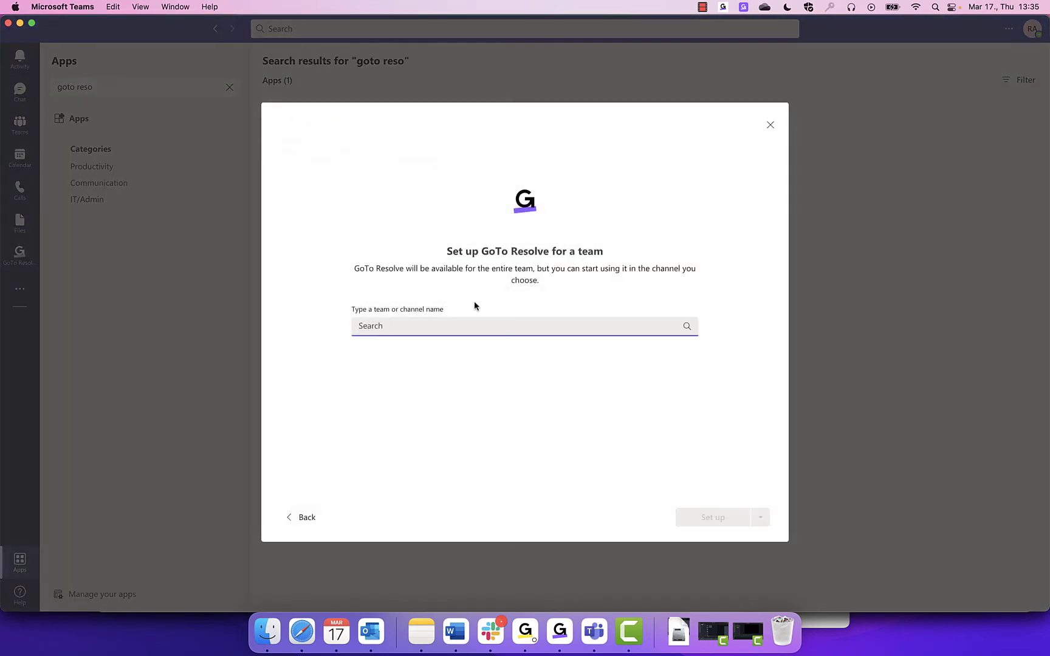
left_click(458, 327)
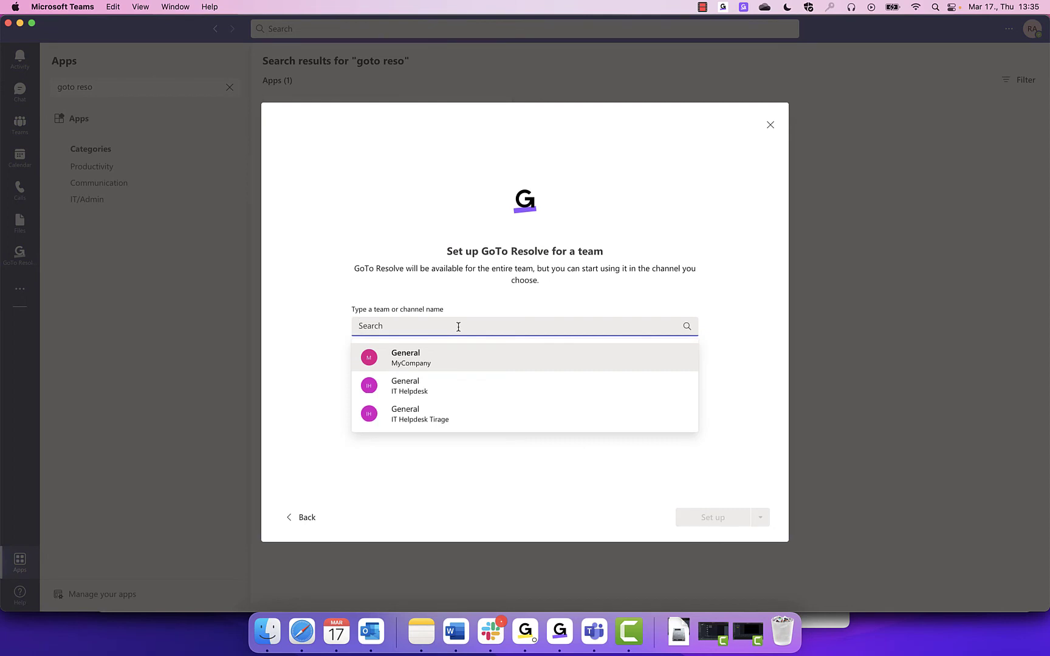
left_click(437, 384)
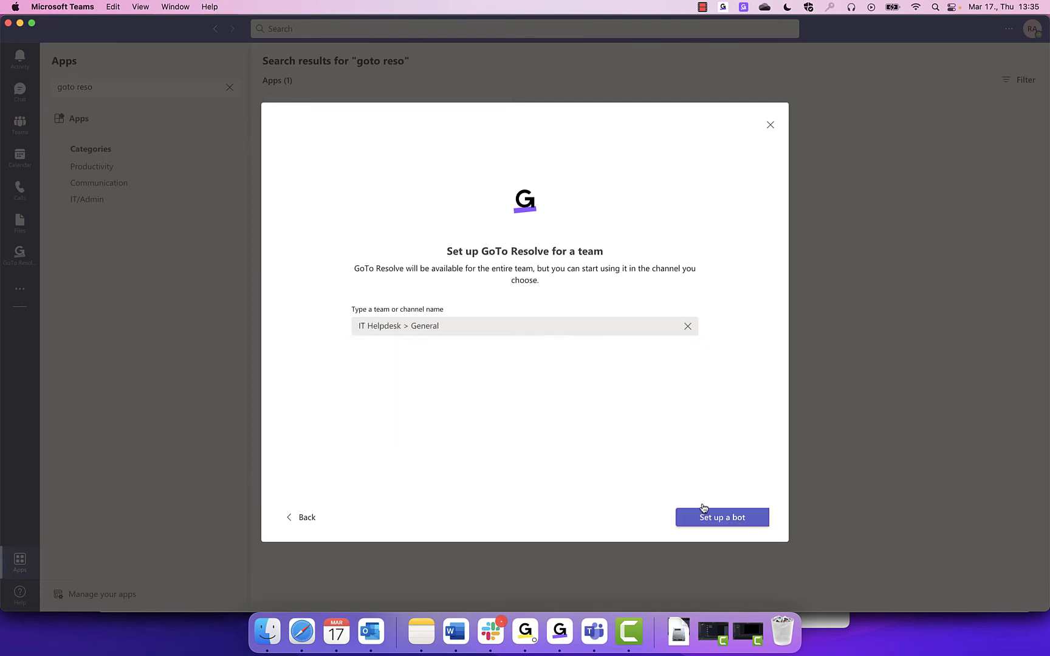
left_click(711, 522)
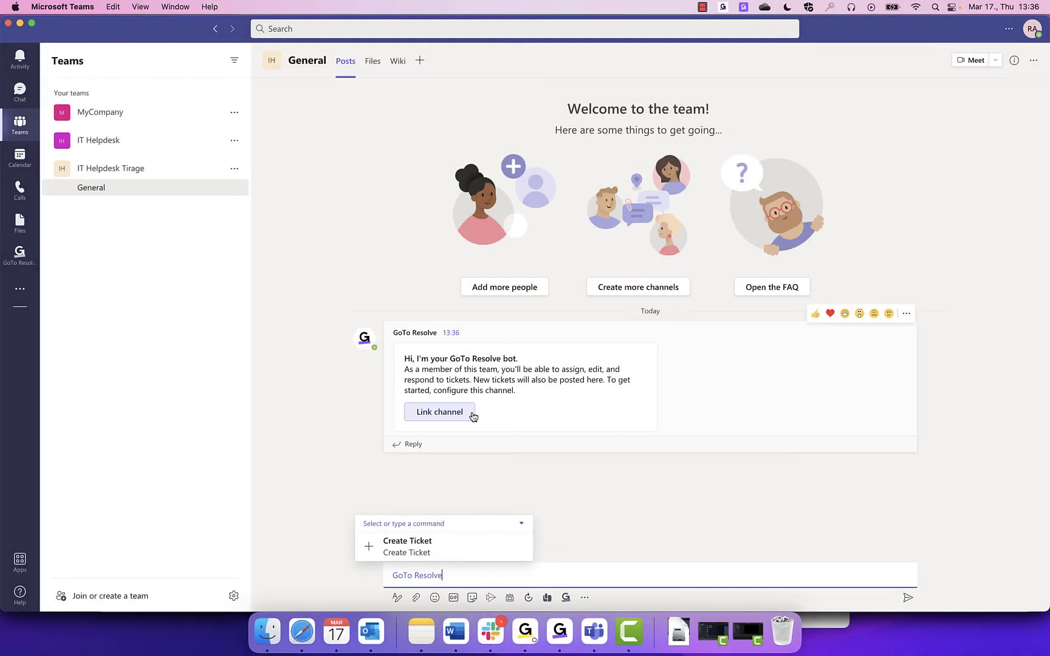
Step: Link the triage General channel to the IT Helpdesk service through the bot's card
left_click(471, 413)
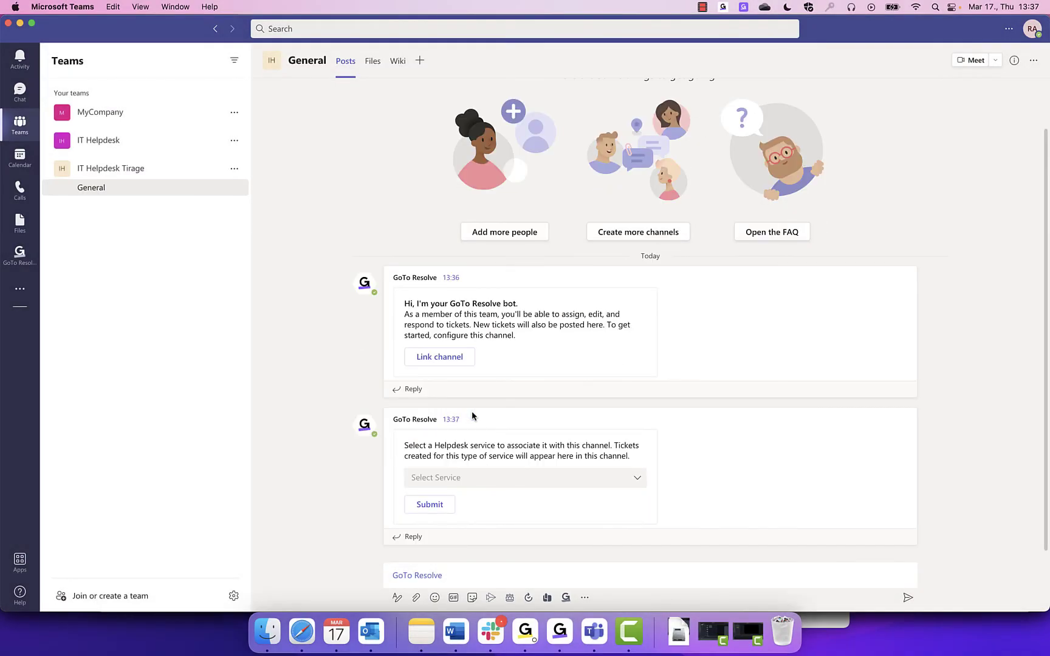
left_click(620, 475)
left_click(483, 479)
left_click(450, 506)
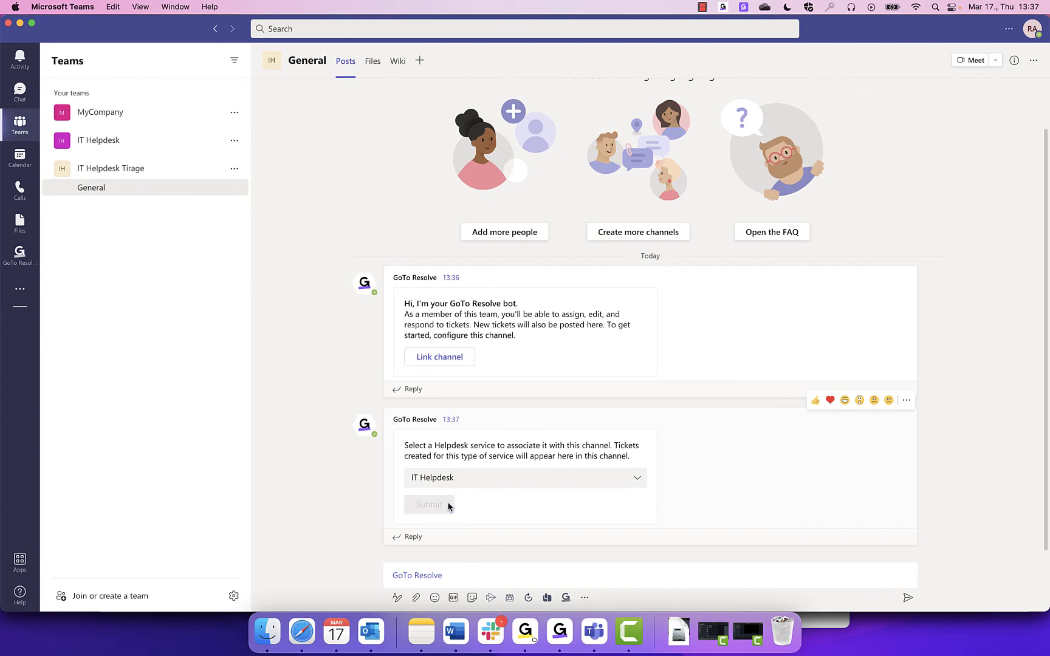